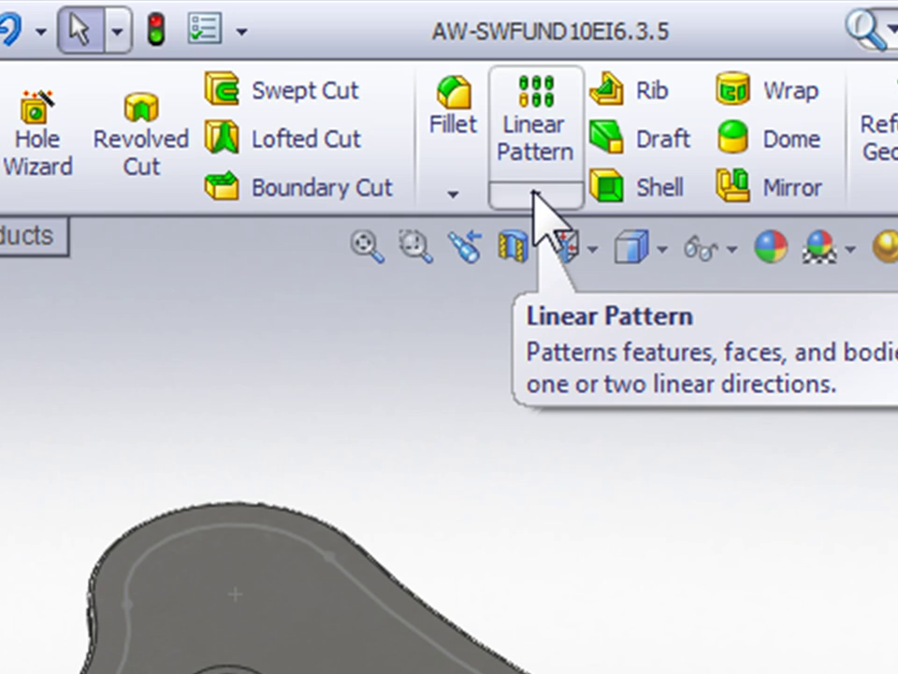
Choose Curve Driven Pattern from the pattern-type list under Linear Pattern.
{"action": "left_click", "coordinate": [535, 195]}
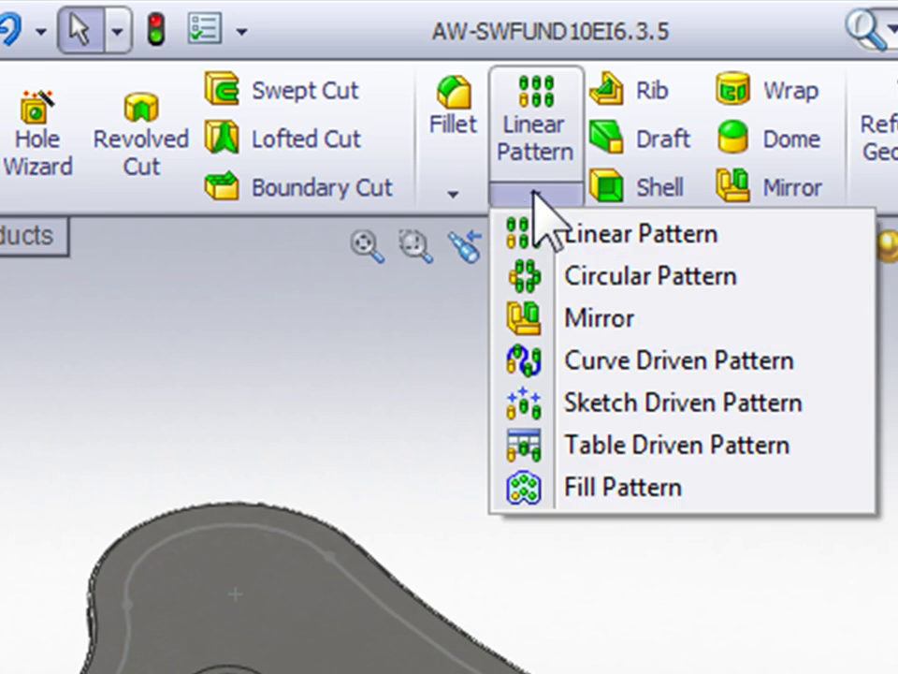
{"action": "left_click", "coordinate": [559, 361]}
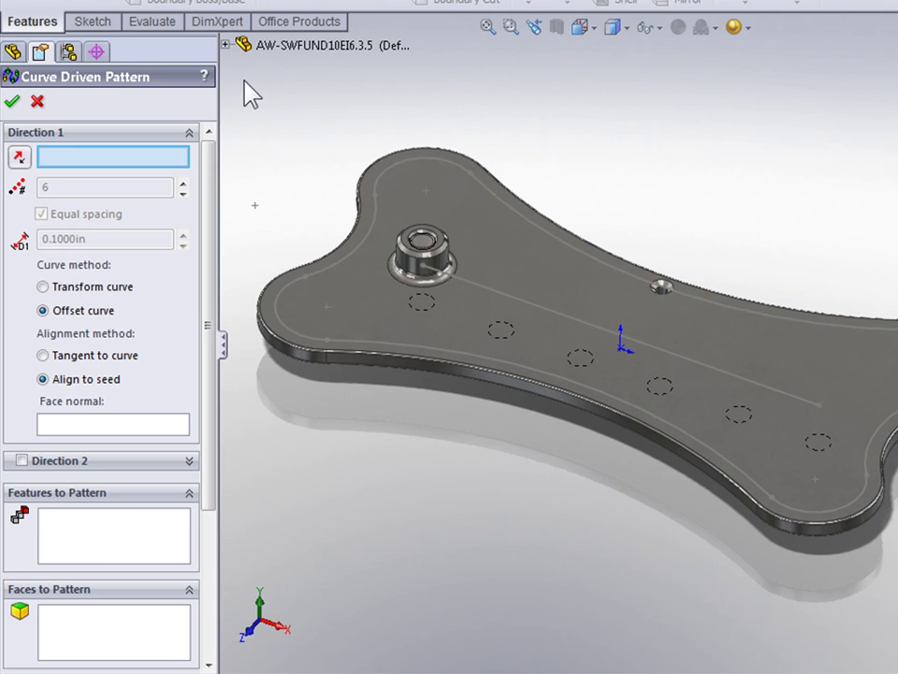
Use Sketch3 as the pattern curve and the #8 countersunk hole as the seed feature.
{"action": "left_click", "coordinate": [226, 46]}
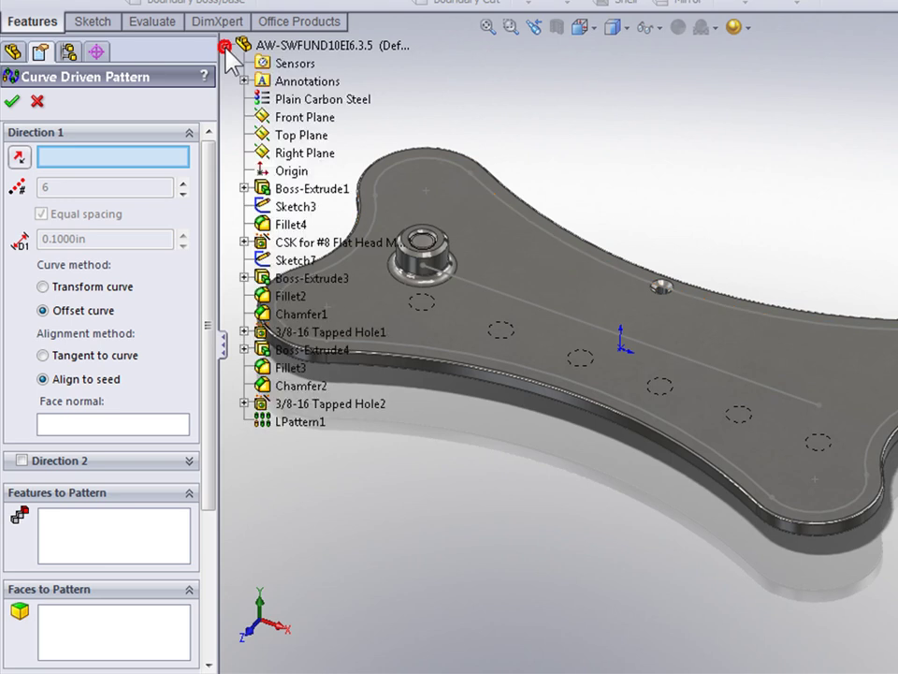
{"action": "left_click", "coordinate": [281, 208]}
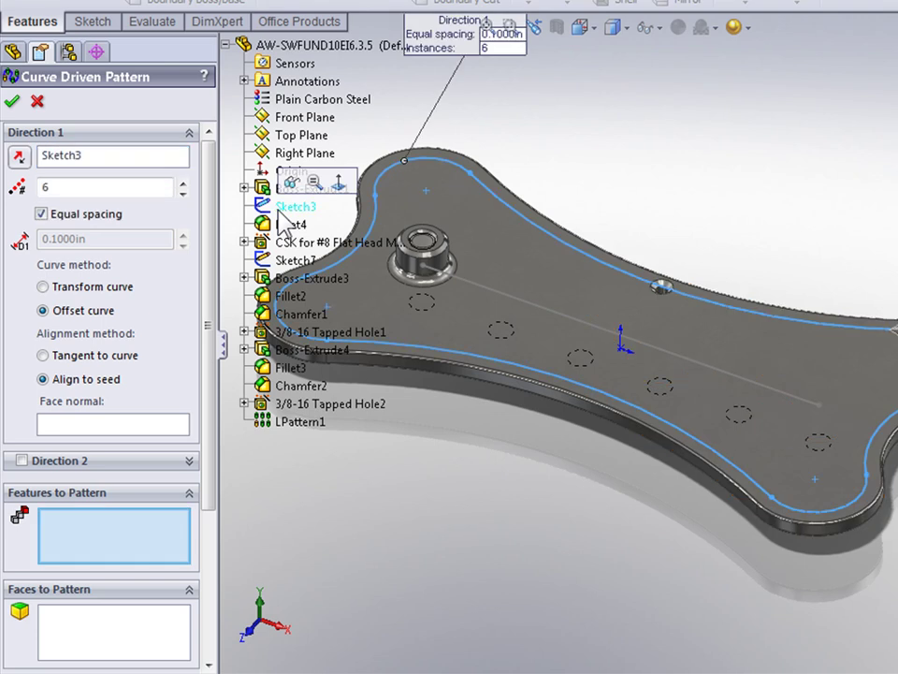
{"action": "left_click", "coordinate": [226, 44]}
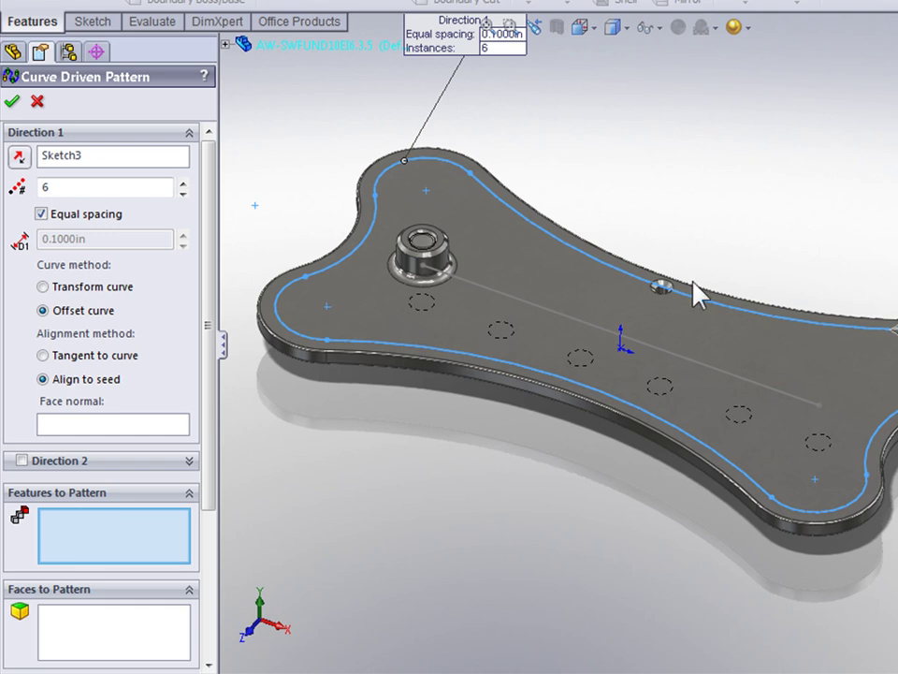
{"action": "scroll", "coordinate": [660, 288], "scroll_direction": "down", "scroll_amount": 6}
{"action": "scroll", "coordinate": [621, 323], "scroll_direction": "down", "scroll_amount": 3}
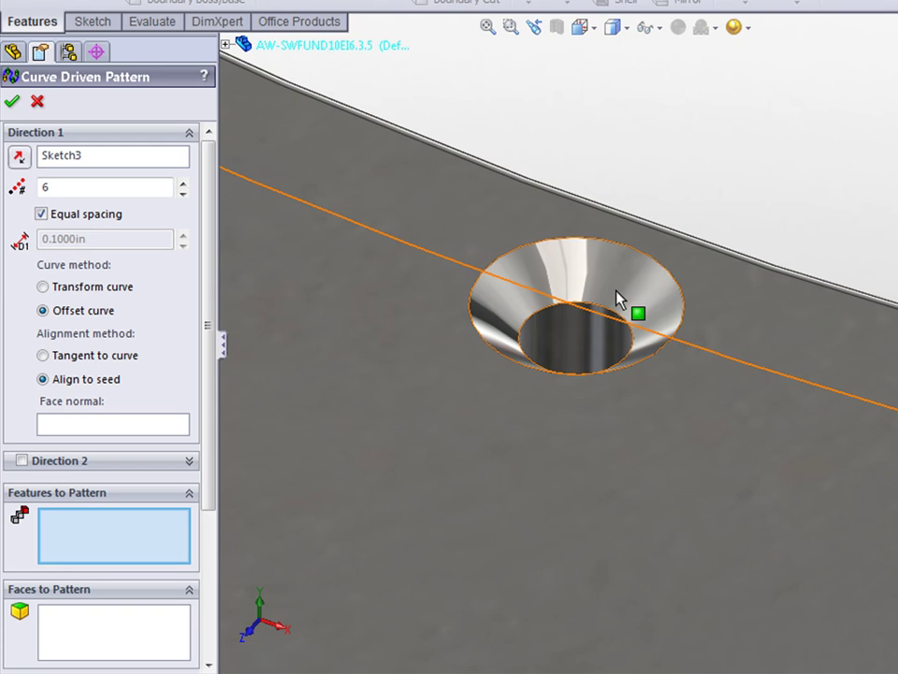
{"action": "left_click", "coordinate": [618, 299]}
{"action": "scroll", "coordinate": [637, 299], "scroll_direction": "up", "scroll_amount": 3}
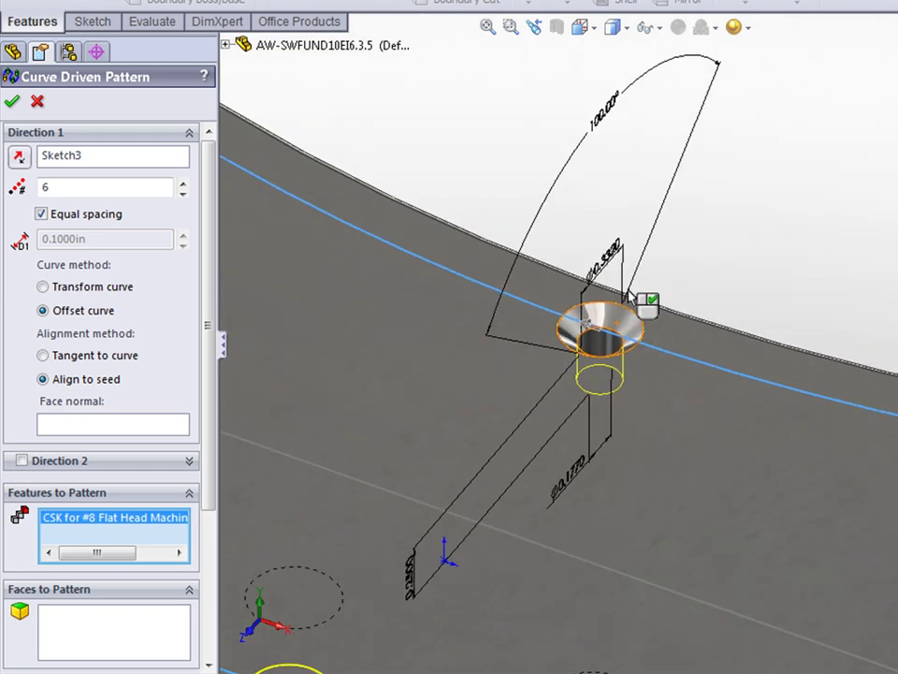
{"action": "scroll", "coordinate": [617, 295], "scroll_direction": "up", "scroll_amount": 5}
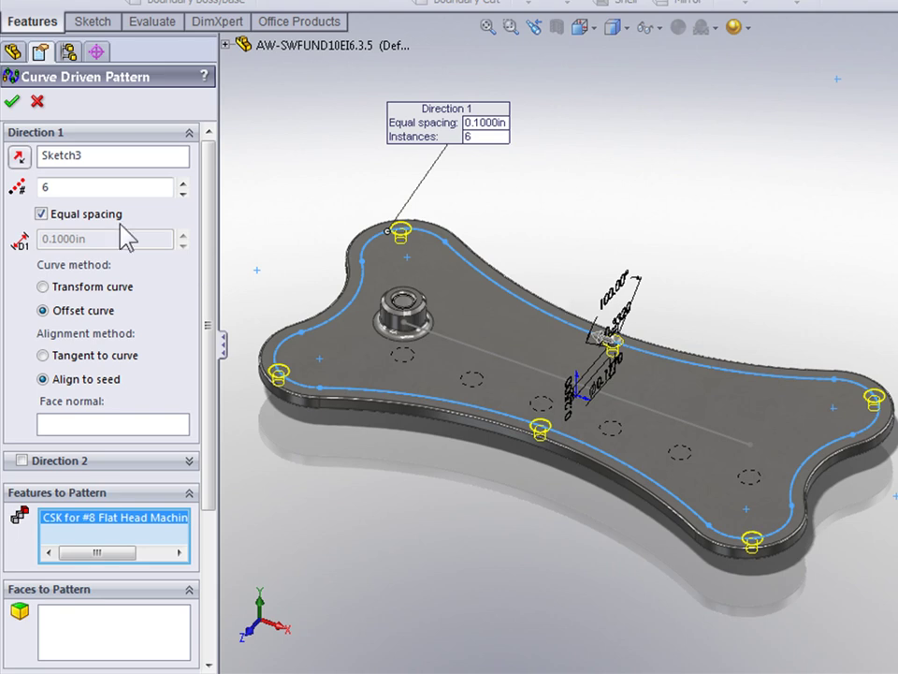
Set 30 equally spaced instances and complete CrvPattern1 around the plate outline.
{"action": "left_click_drag", "start_coordinate": [98, 191], "coordinate": [41, 201]}
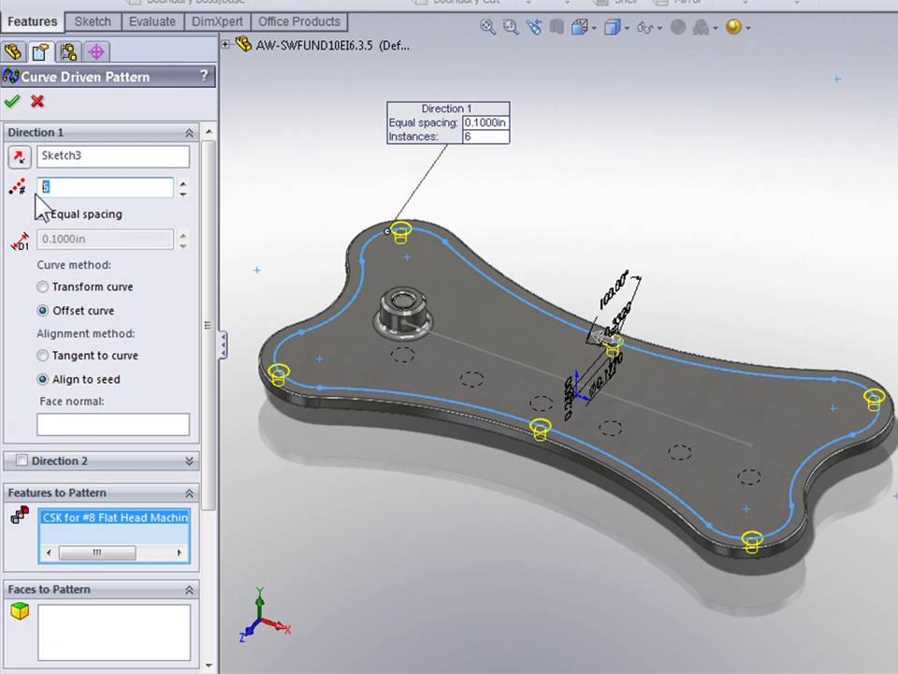
{"action": "type", "text": "30"}
{"action": "left_click", "coordinate": [142, 155]}
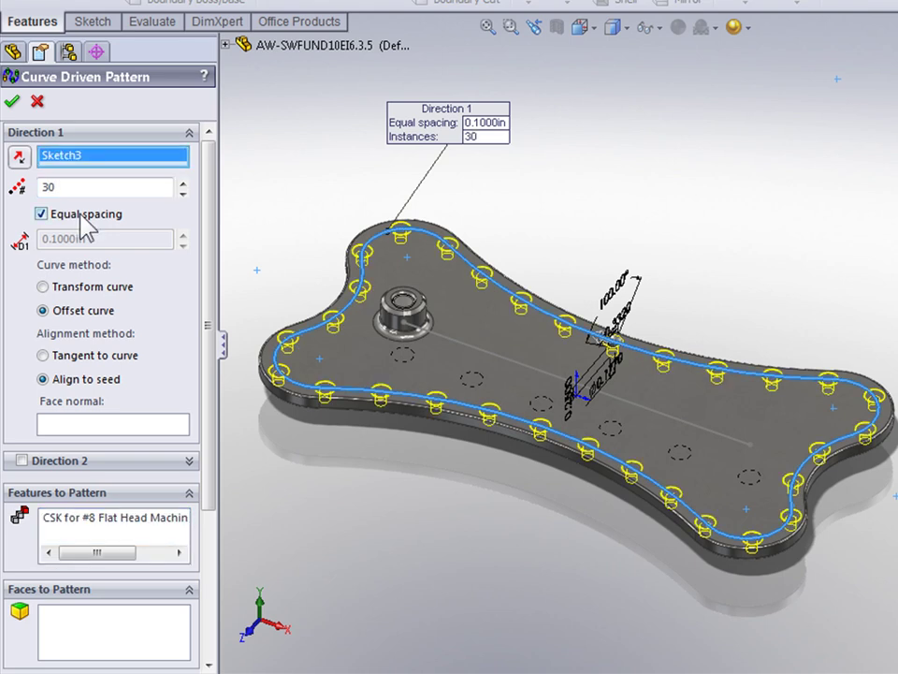
{"action": "left_click", "coordinate": [12, 101]}
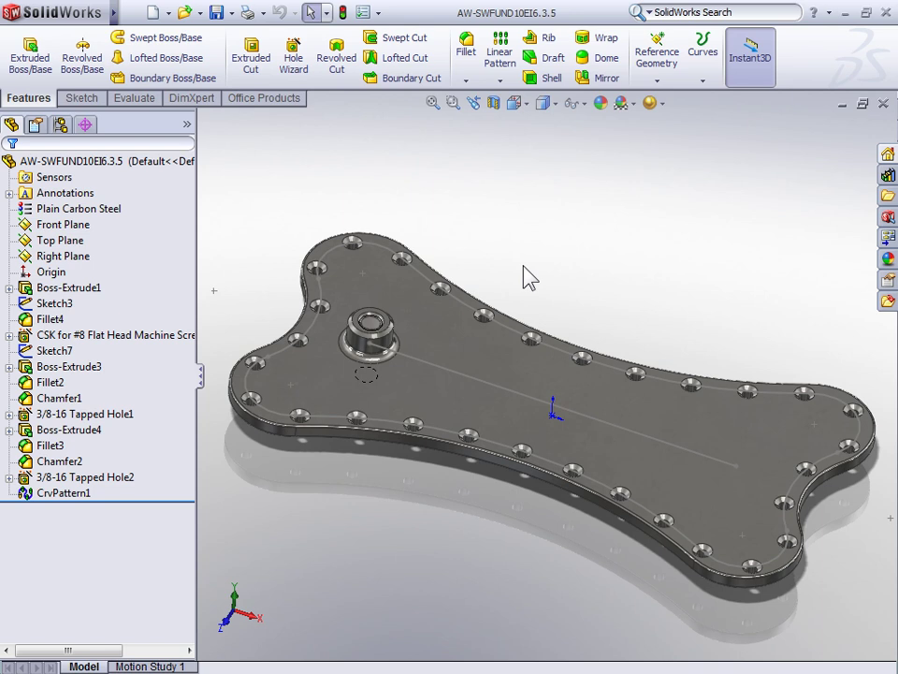
Rotate the view with the arrow keys to show the plate's underside and boss.
{"action": "key", "text": "Up"}
{"action": "key", "text": "Up"}
{"action": "key", "text": "Up"}
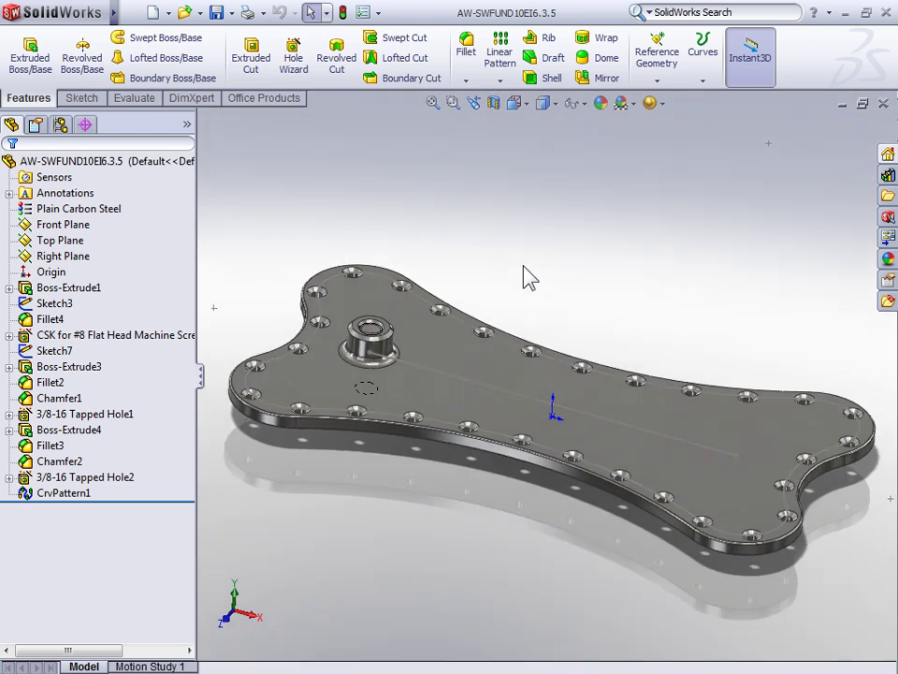
{"action": "key", "text": "Down"}
{"action": "key", "text": "Down"}
{"action": "key", "text": "Down"}
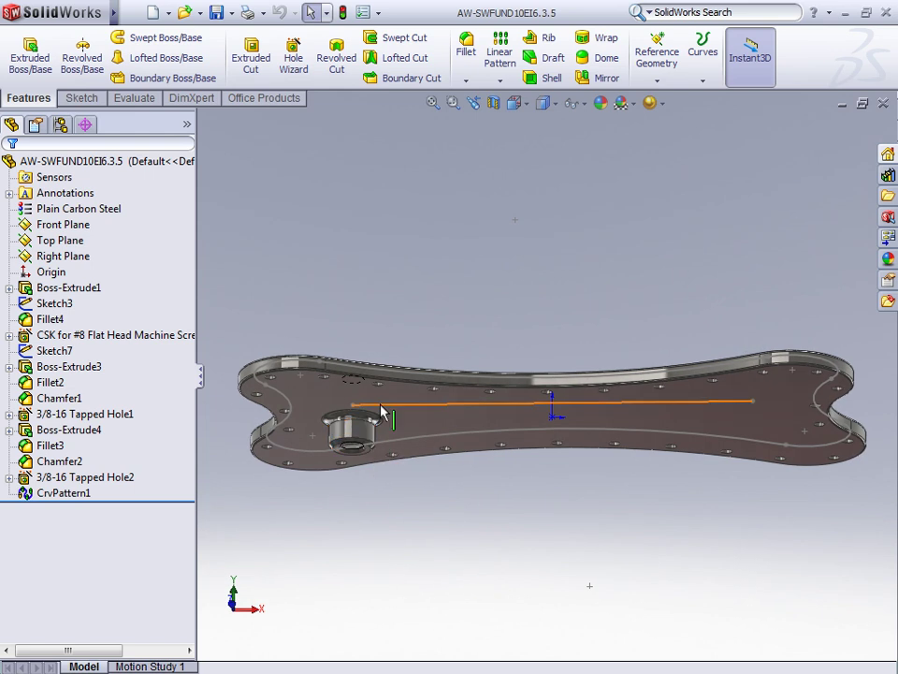
Start a Linear Pattern along Line5@Sketch7 with 6.5/5 (1.3000in) spacing and 6 instances.
{"action": "left_click", "coordinate": [502, 58]}
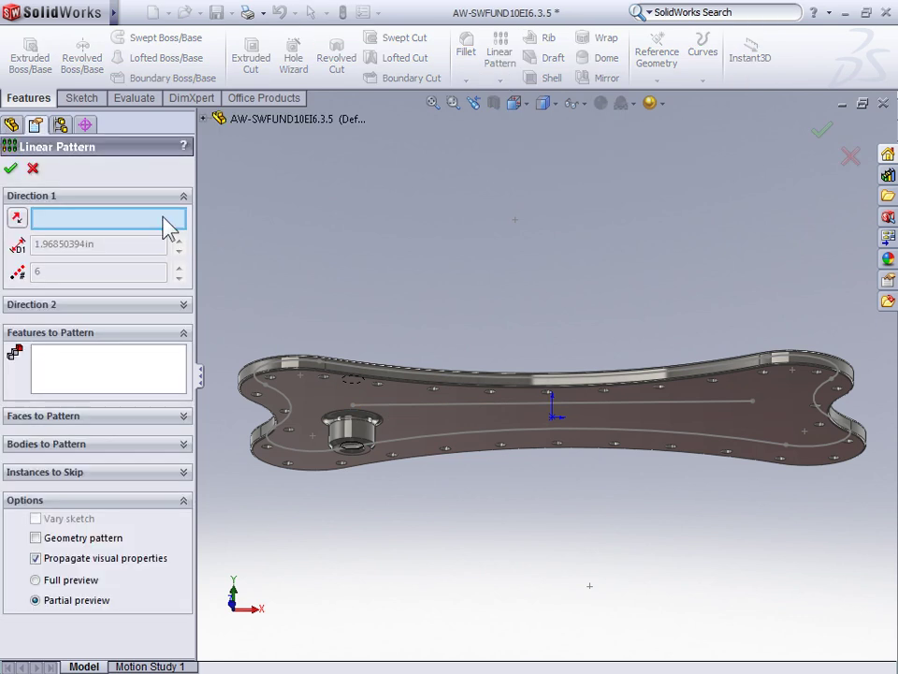
{"action": "left_click", "coordinate": [405, 412]}
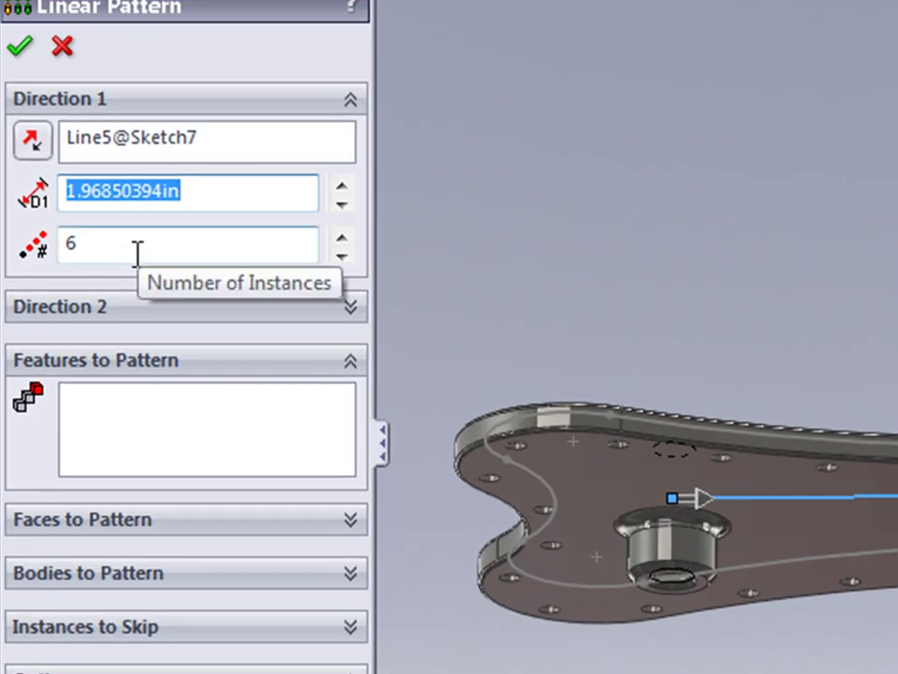
{"action": "left_click", "coordinate": [215, 188]}
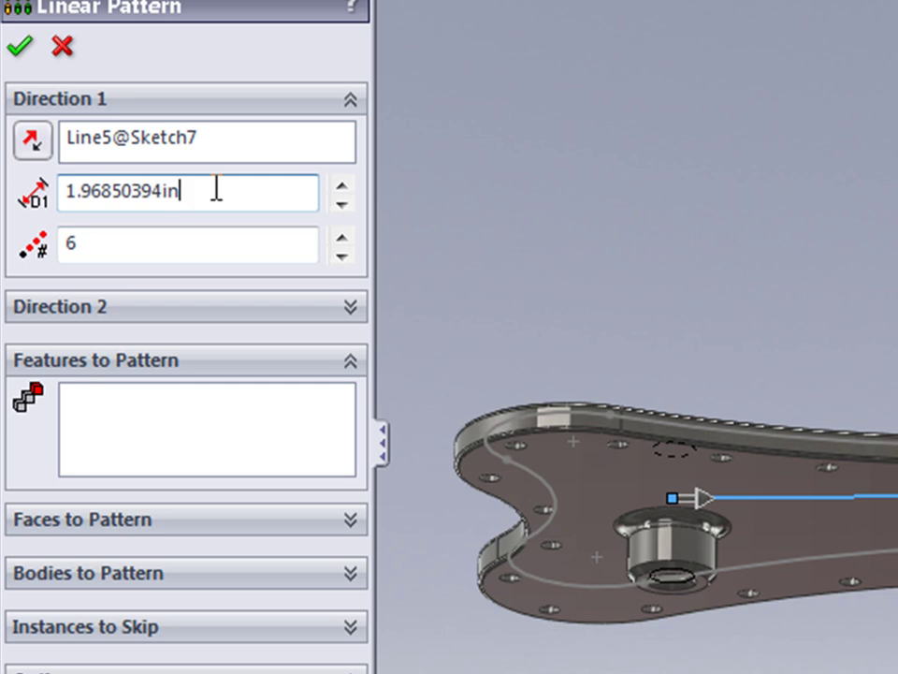
{"action": "left_click_drag", "start_coordinate": [214, 190], "coordinate": [64, 180]}
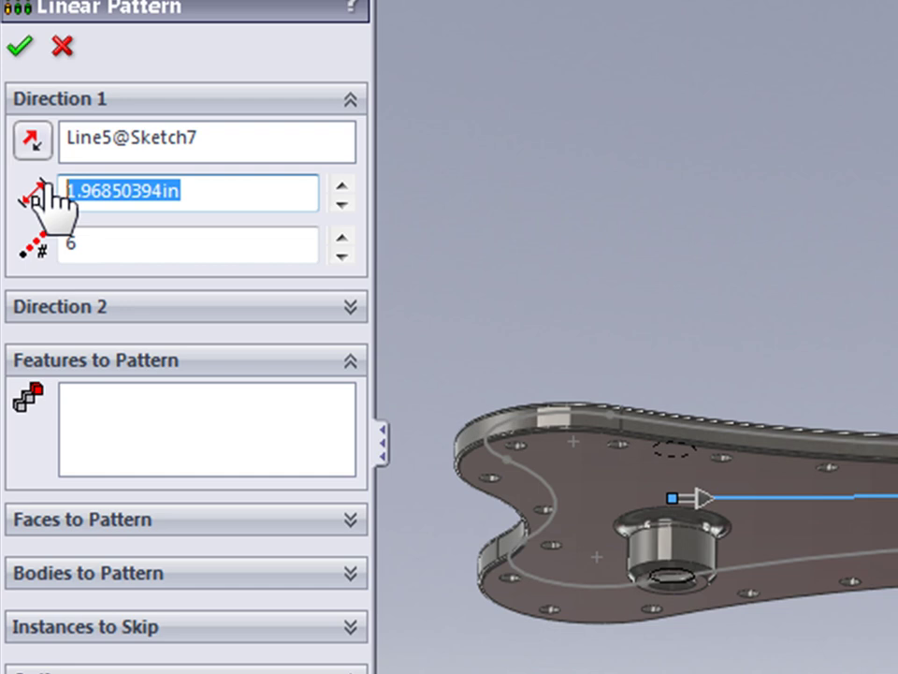
{"action": "type", "text": "6."}
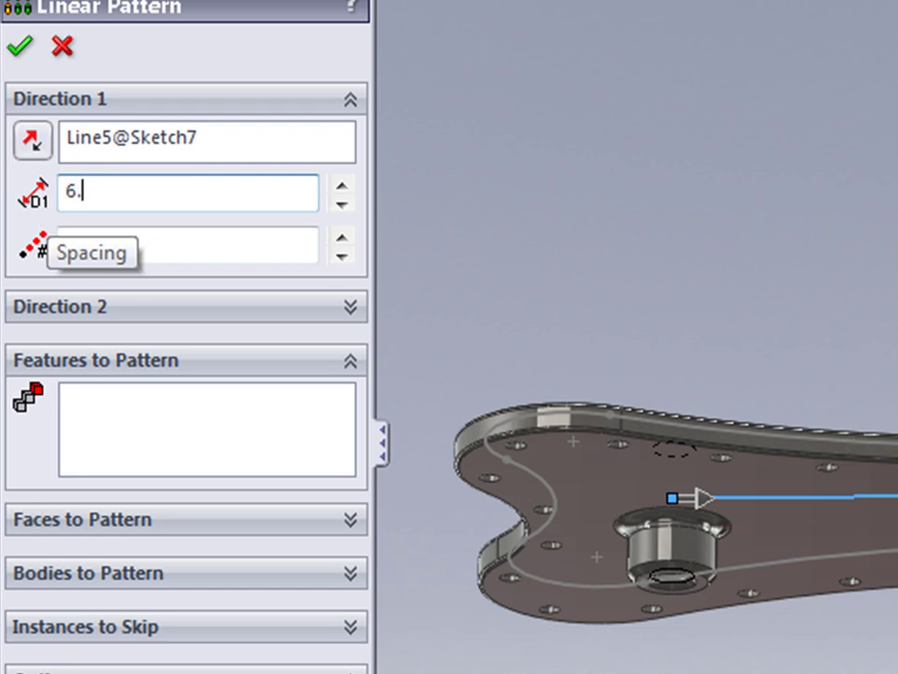
{"action": "type", "text": "5/5"}
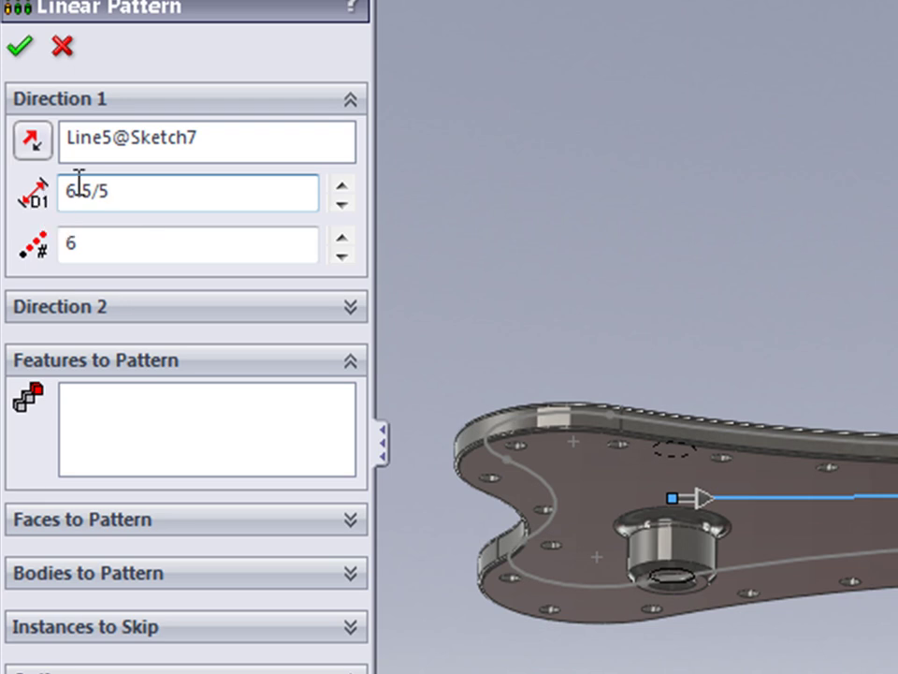
{"action": "left_click", "coordinate": [111, 235]}
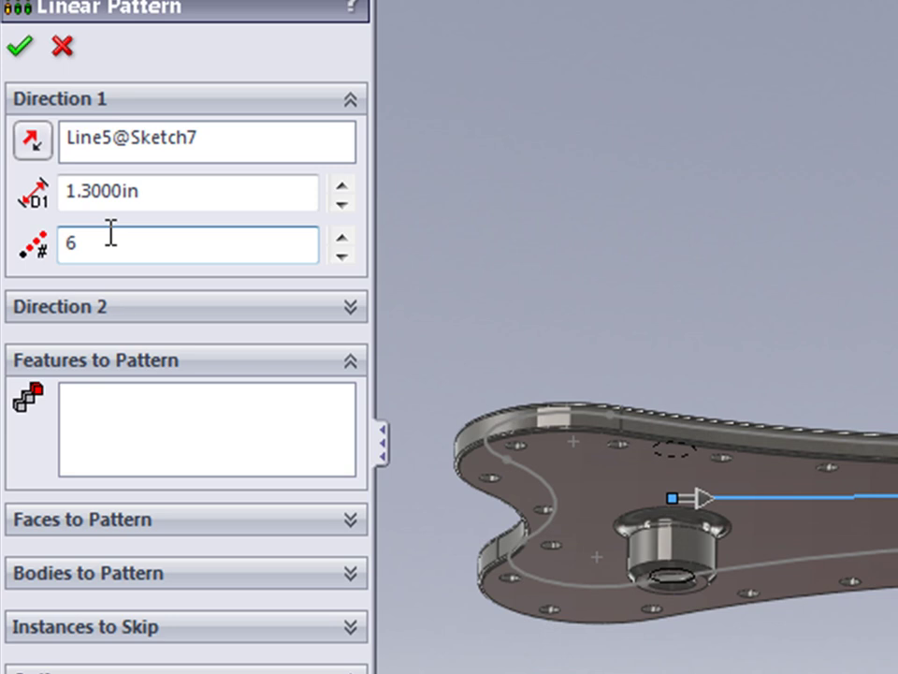
Add Boss-Extrude4, Fillet3, 3/8-16 Tapped Hole2 and Chamfer2, then create LPattern1 with six copies.
{"action": "left_click", "coordinate": [164, 418]}
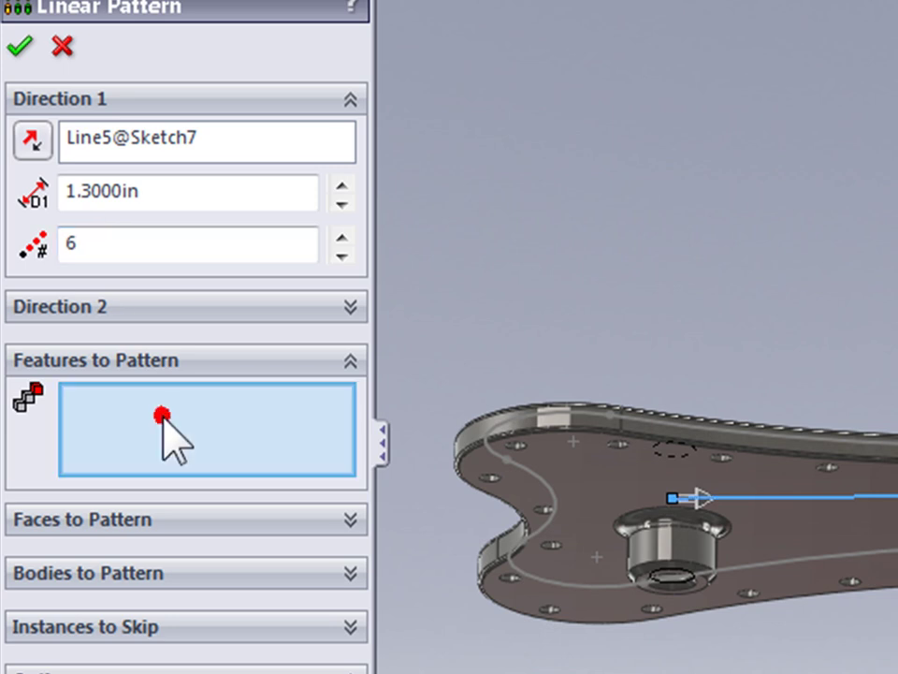
{"action": "scroll", "coordinate": [739, 542], "scroll_direction": "down", "scroll_amount": 8}
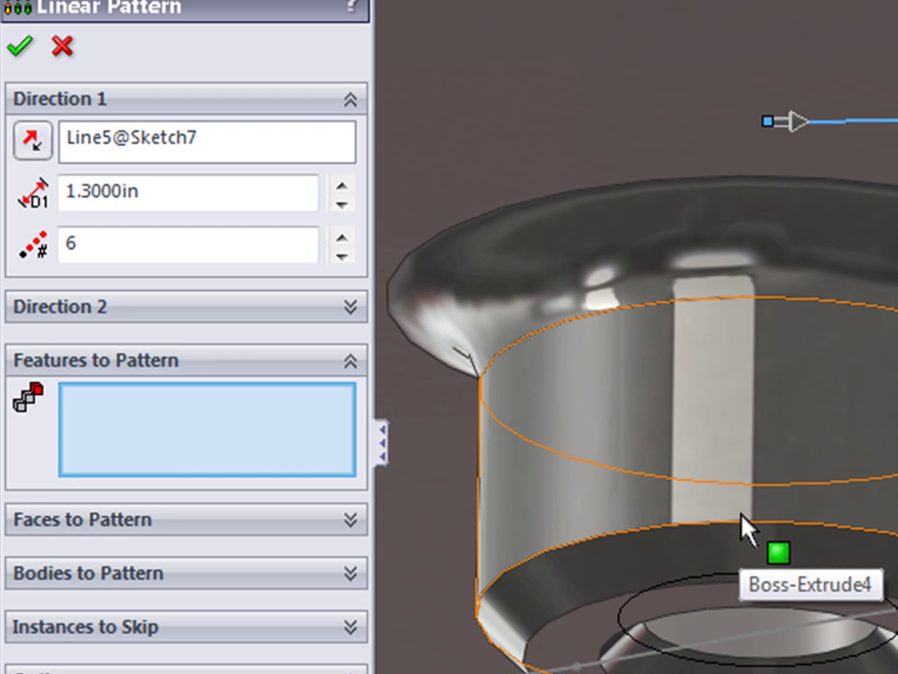
{"action": "left_click", "coordinate": [714, 439]}
{"action": "left_click", "coordinate": [698, 245]}
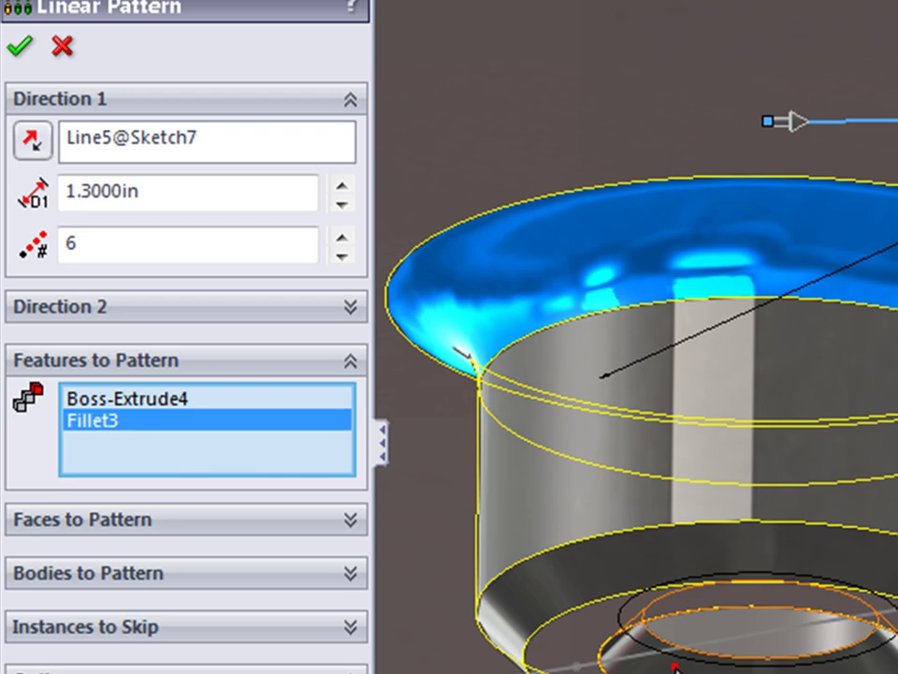
{"action": "left_click", "coordinate": [749, 640]}
{"action": "left_click", "coordinate": [537, 637]}
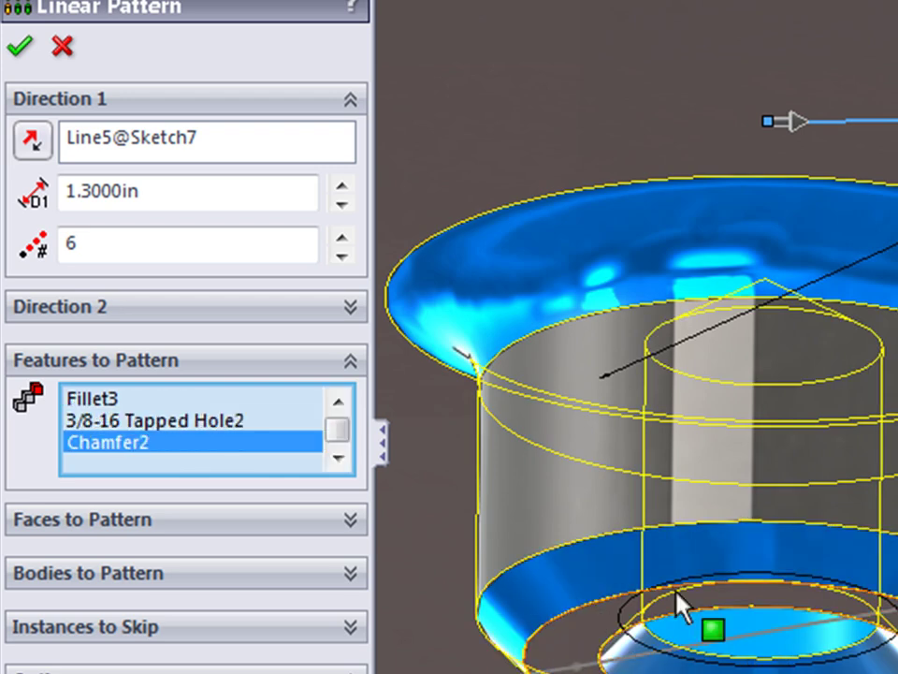
{"action": "scroll", "coordinate": [682, 602], "scroll_direction": "up", "scroll_amount": 5}
{"action": "scroll", "coordinate": [682, 601], "scroll_direction": "up", "scroll_amount": 5}
{"action": "middle_click_drag", "start_coordinate": [655, 467], "coordinate": [768, 430]}
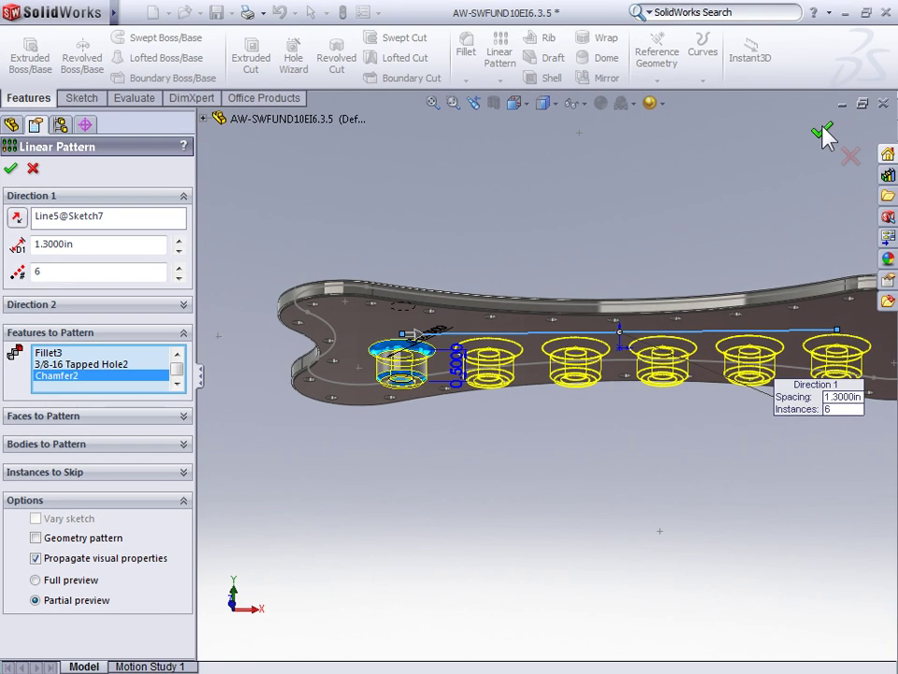
{"action": "left_click", "coordinate": [823, 131]}
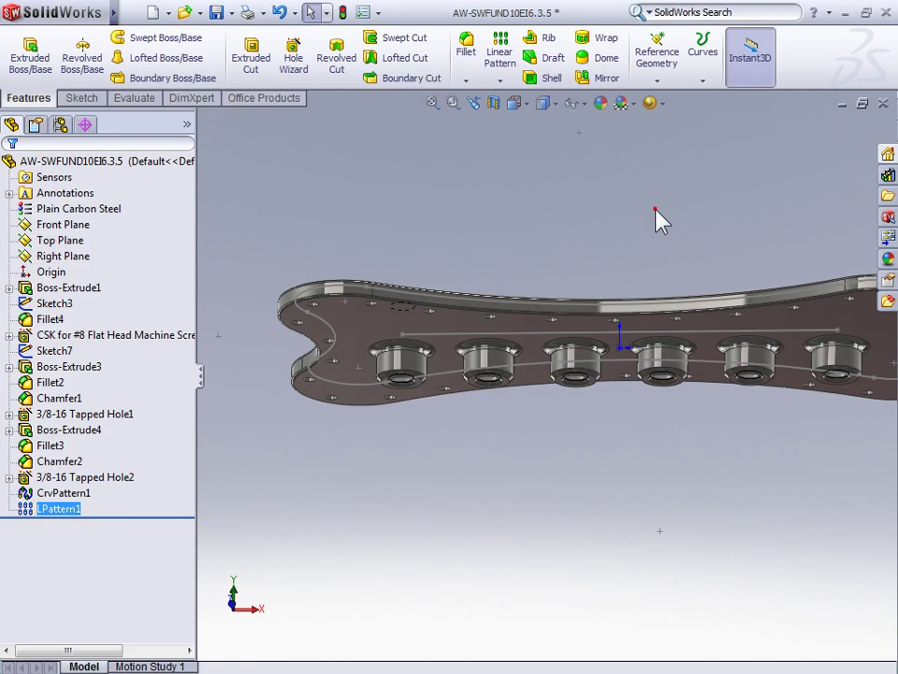
Return to isometric view and start a Curve Driven Pattern with 6 instances.
{"action": "key", "text": "ctrl+7"}
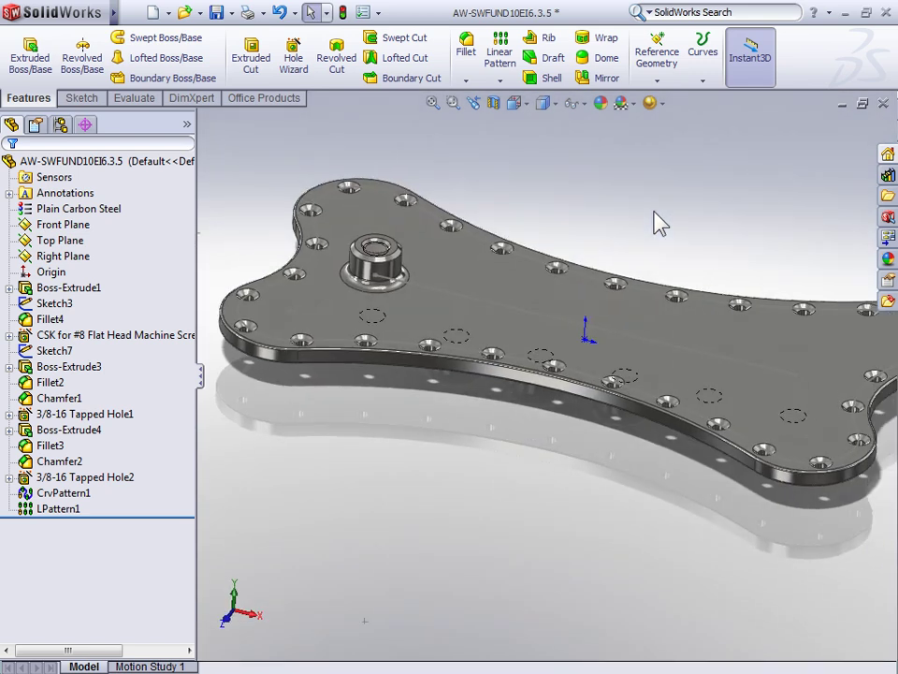
{"action": "left_click", "coordinate": [501, 83]}
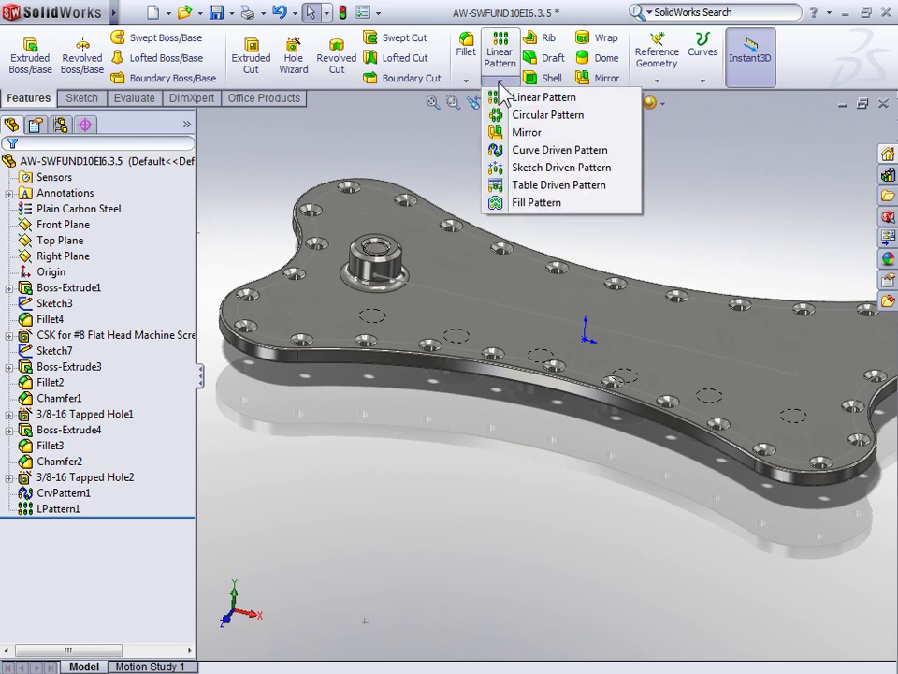
{"action": "left_click", "coordinate": [515, 156]}
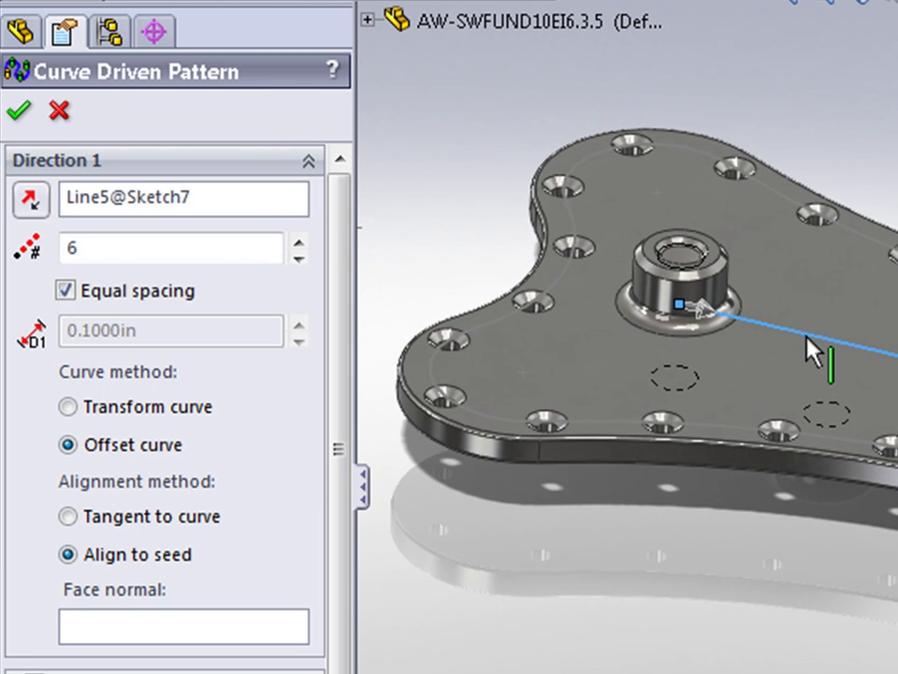
{"action": "left_click", "coordinate": [89, 251]}
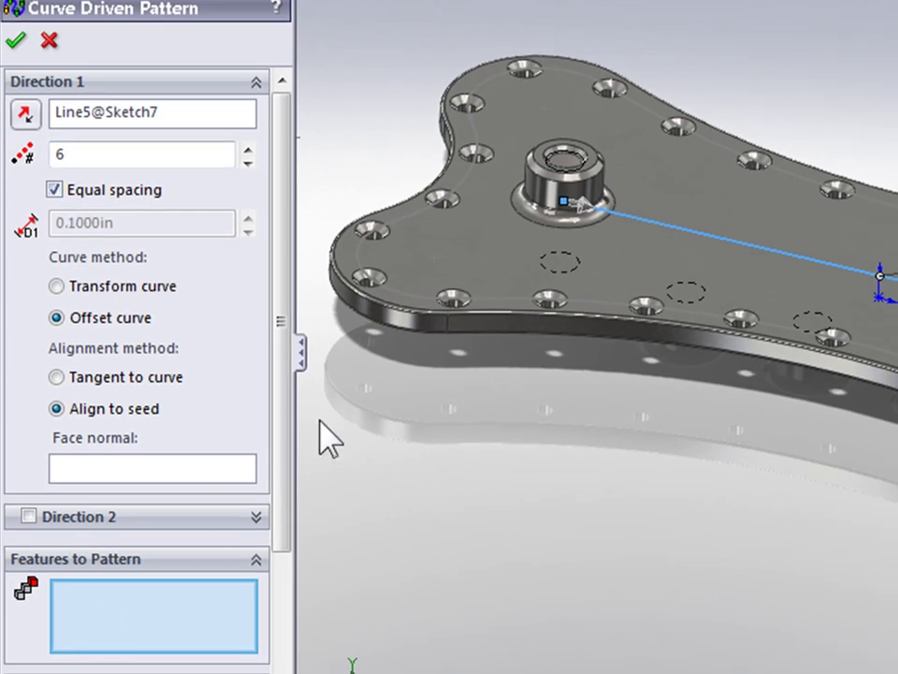
Pattern Fillet2, Boss-Extrude3, Chamfer1 and 3/8-16 Tapped Hole1 six times, creating CrvPattern2.
{"action": "scroll", "coordinate": [591, 237], "scroll_direction": "down", "scroll_amount": 6}
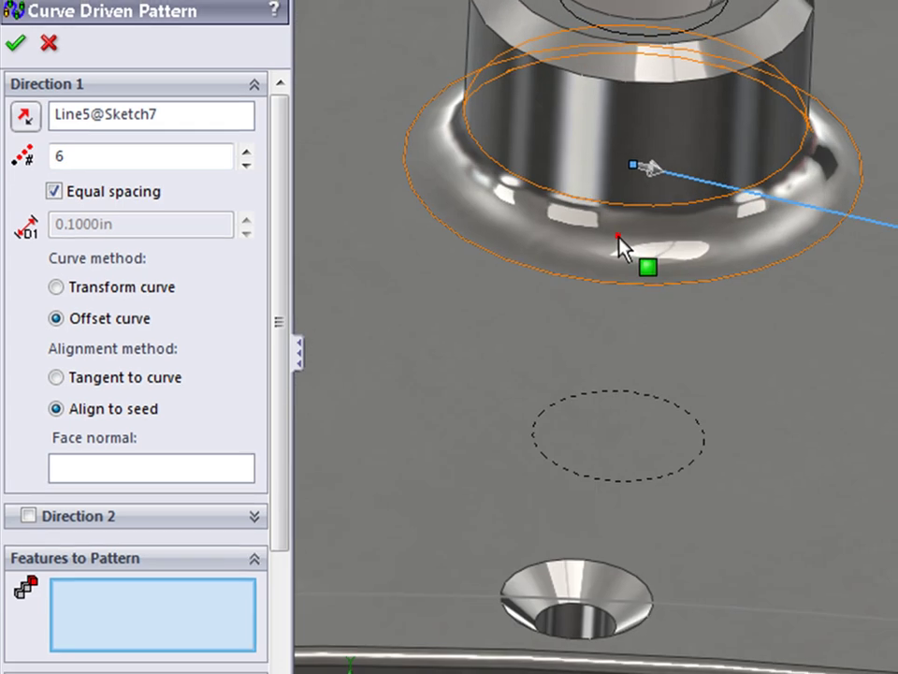
{"action": "left_click", "coordinate": [618, 248]}
{"action": "left_click", "coordinate": [530, 32]}
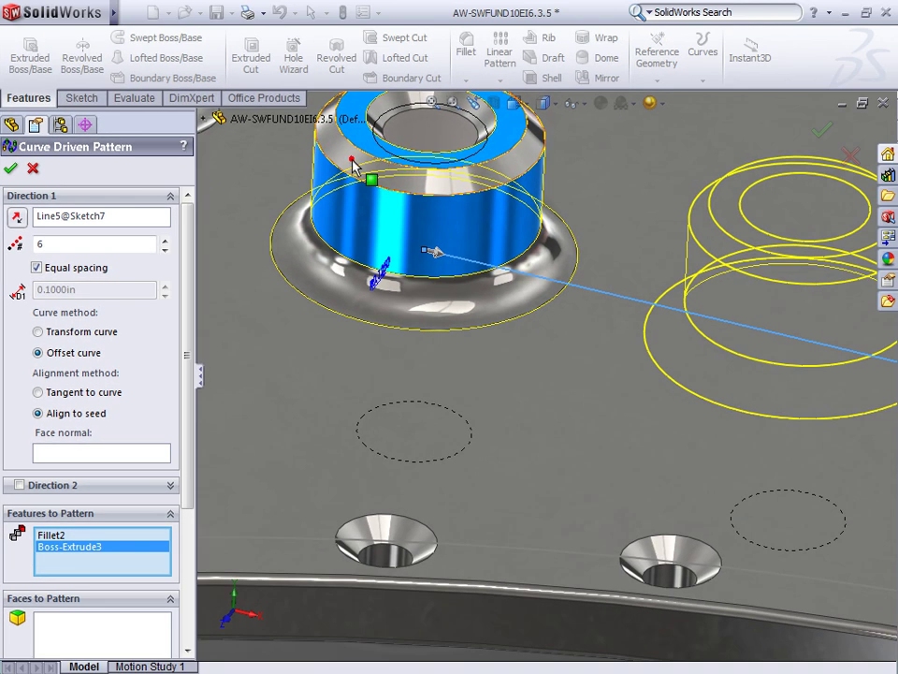
{"action": "left_click", "coordinate": [353, 166]}
{"action": "left_click", "coordinate": [398, 126]}
{"action": "scroll", "coordinate": [562, 356], "scroll_direction": "up", "scroll_amount": 8}
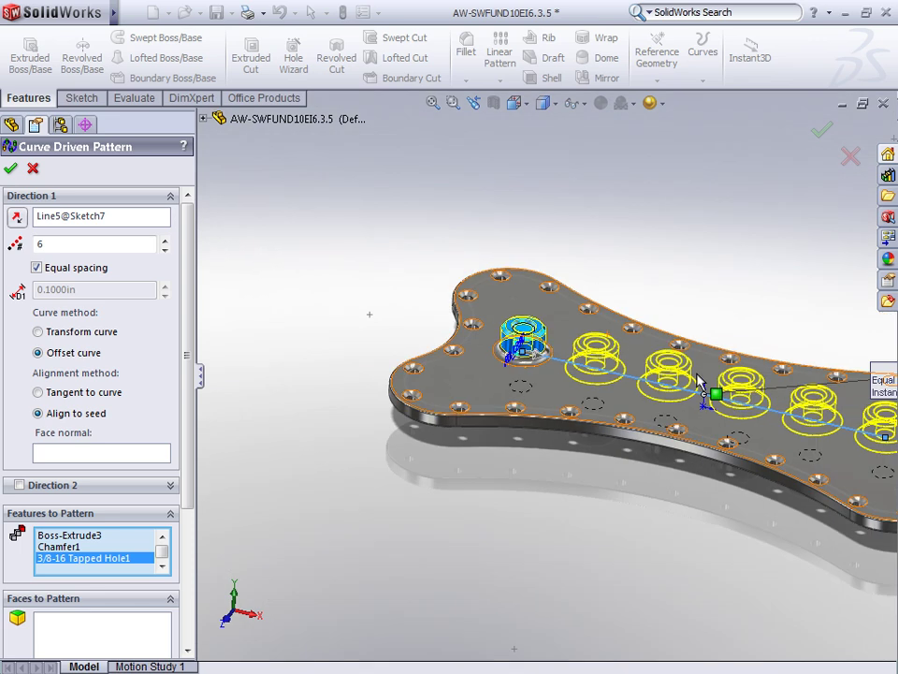
{"action": "middle_click_drag", "start_coordinate": [699, 382], "coordinate": [713, 404]}
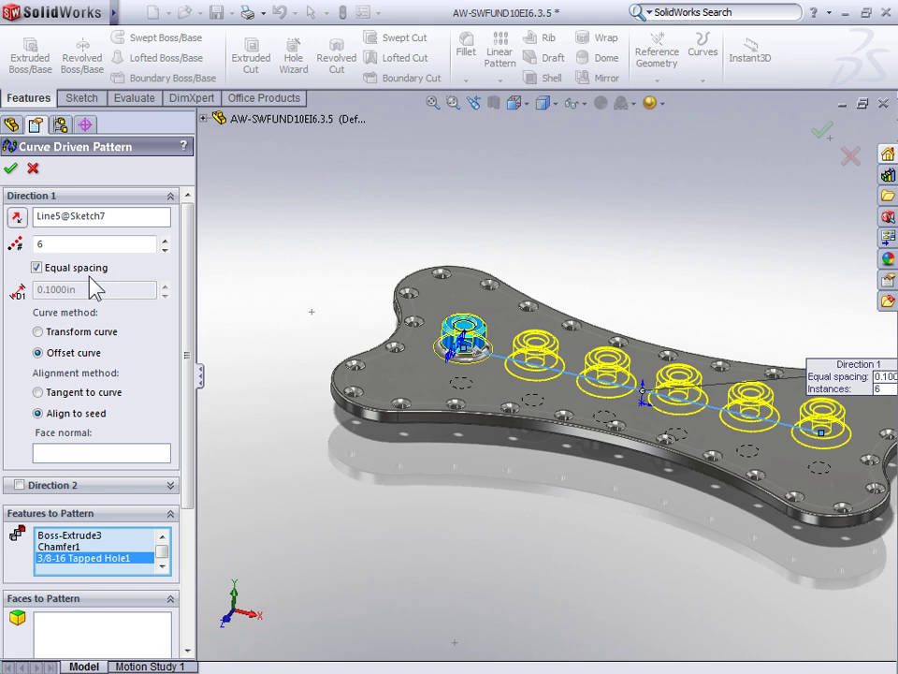
{"action": "left_click", "coordinate": [11, 168]}
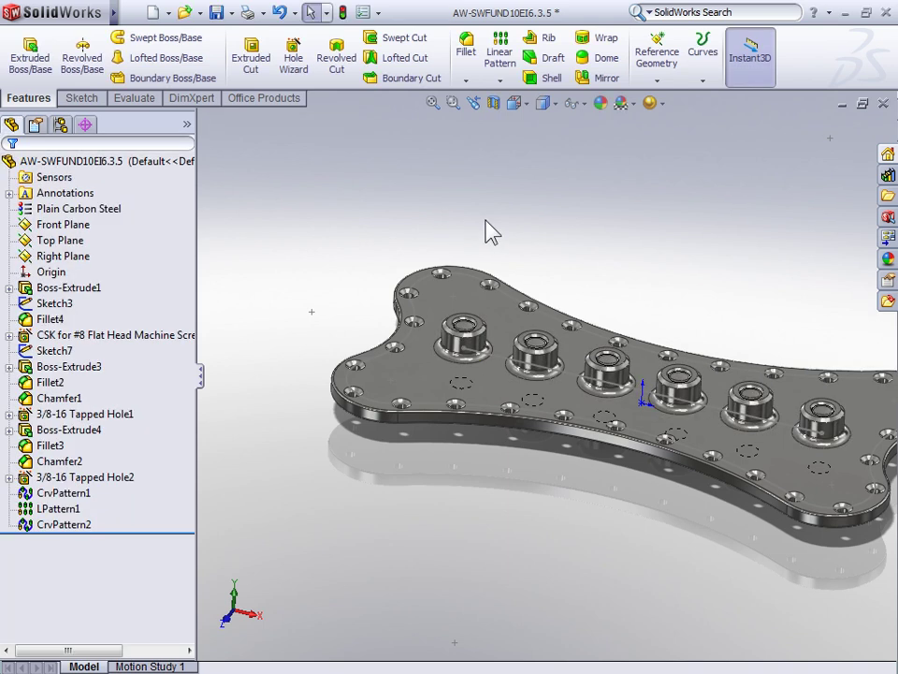
Orbit to a near-level front view of the plate, then snap back to isometric.
{"action": "middle_click_drag", "start_coordinate": [486, 232], "coordinate": [782, 411]}
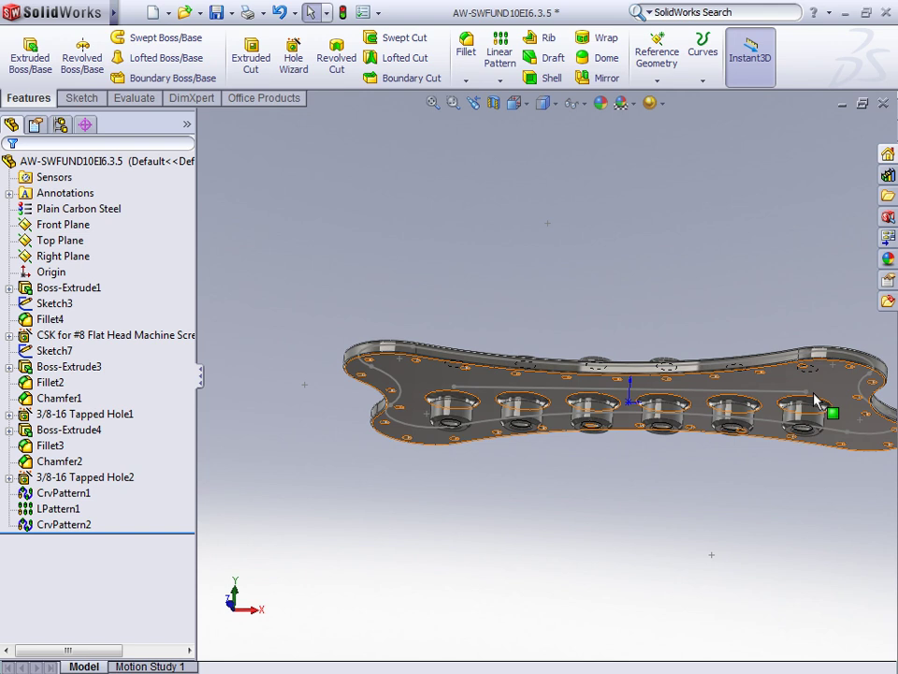
{"action": "key", "text": "ctrl+7"}
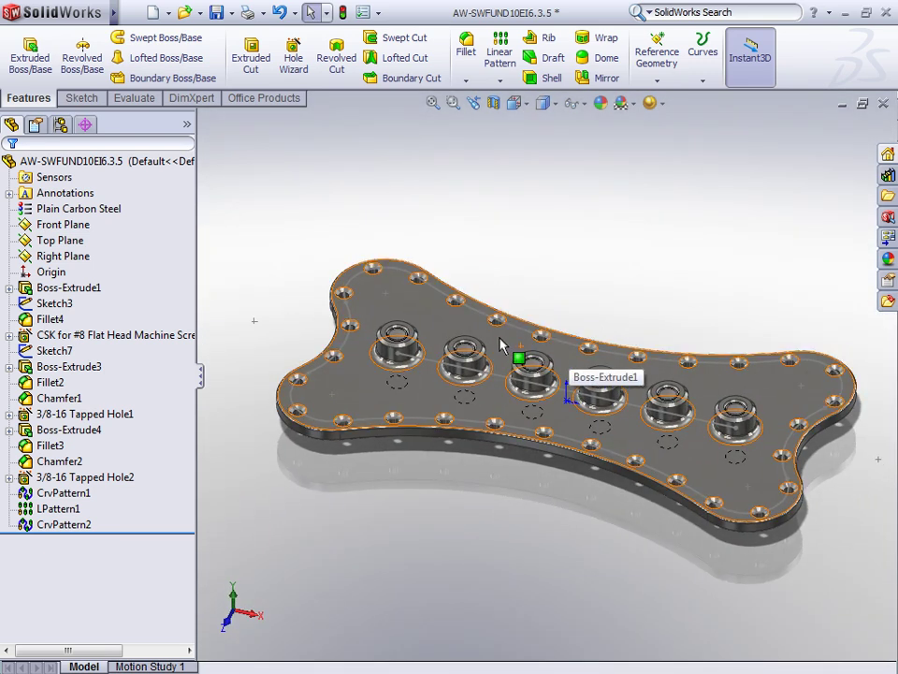
Change the plate's 6.0000in length dimension to 10in and rebuild the model.
{"action": "left_click", "coordinate": [504, 346]}
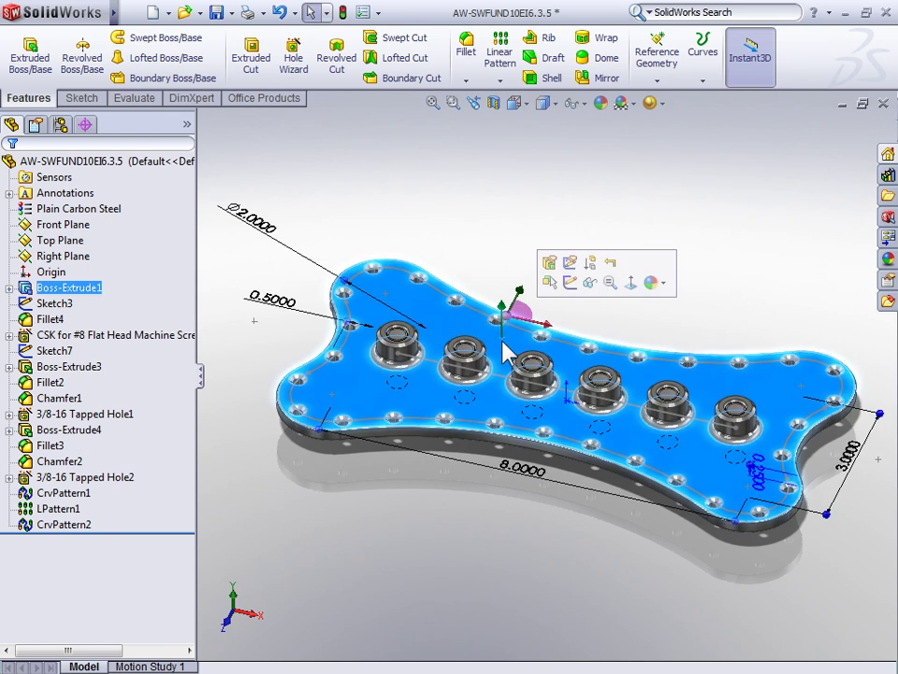
{"action": "left_click", "coordinate": [521, 478]}
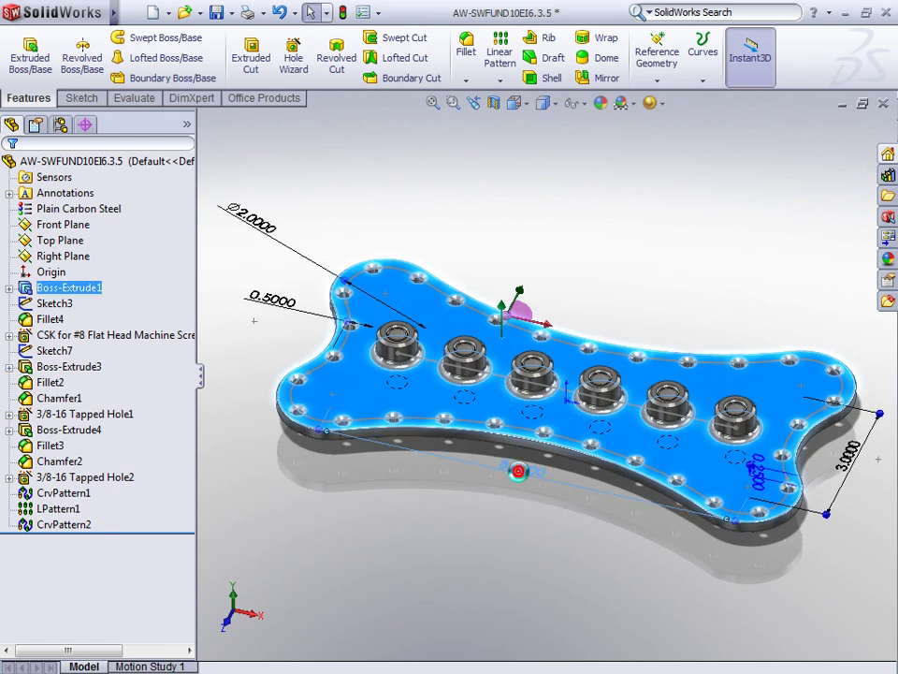
{"action": "double_click", "coordinate": [521, 478]}
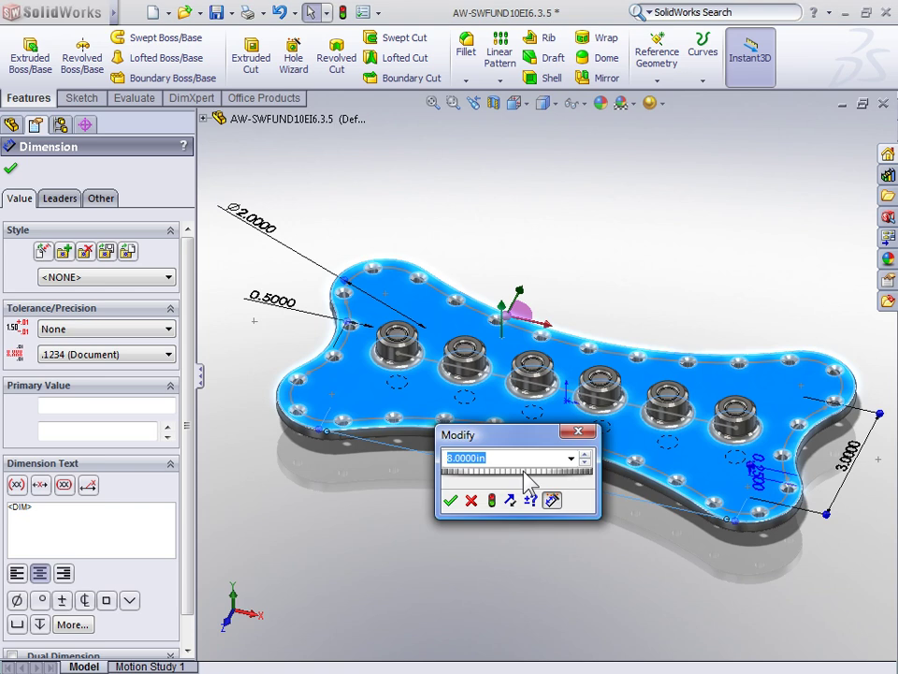
{"action": "type", "text": "10"}
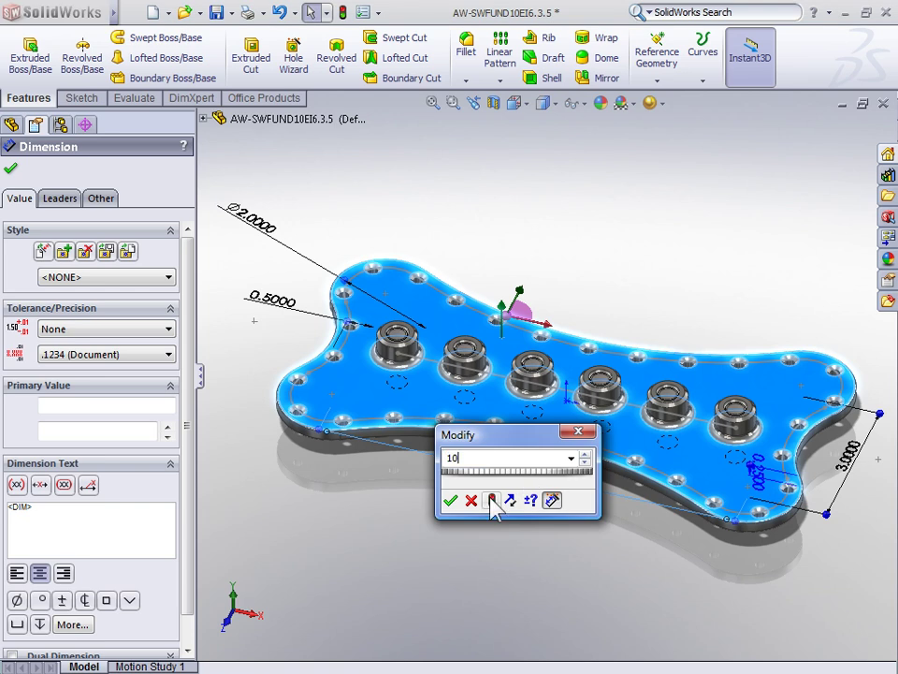
{"action": "left_click", "coordinate": [491, 500]}
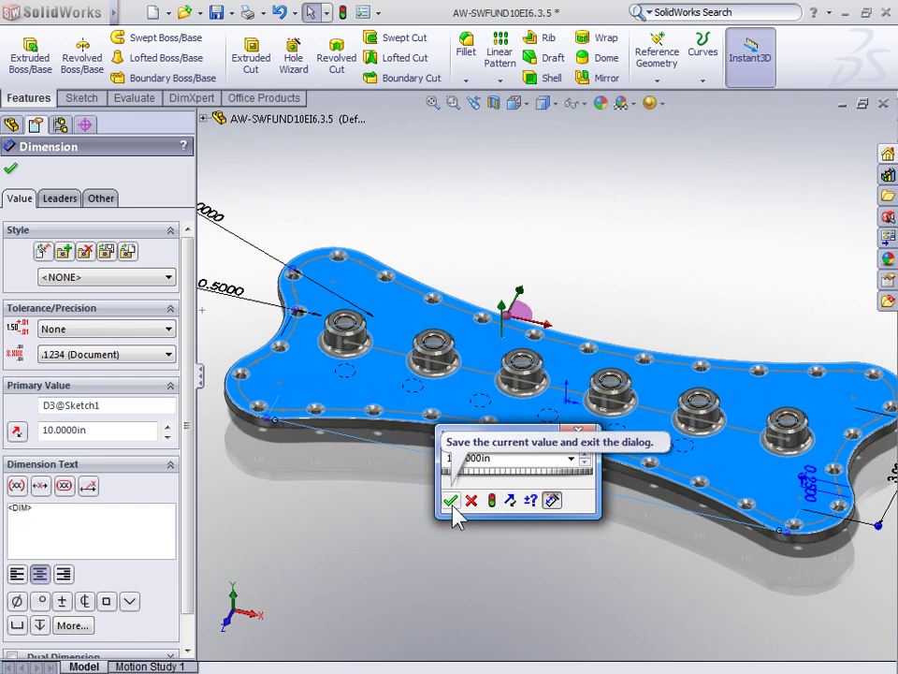
{"action": "left_click", "coordinate": [452, 503]}
{"action": "left_click", "coordinate": [484, 525]}
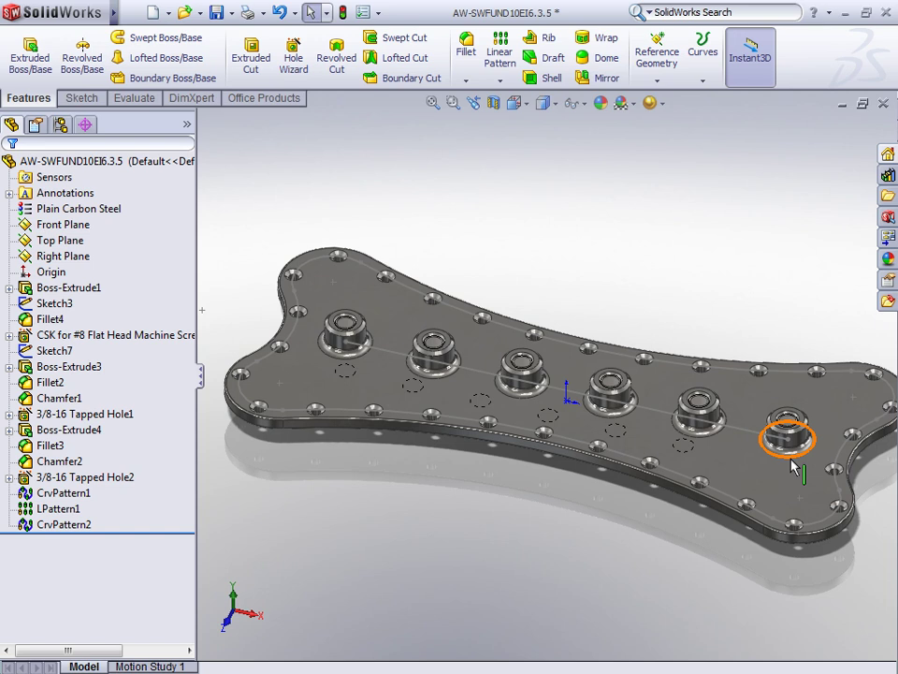
Rotate the 10 in plate to view the six patterned bosses on its underside.
{"action": "middle_click_drag", "start_coordinate": [794, 468], "coordinate": [581, 473]}
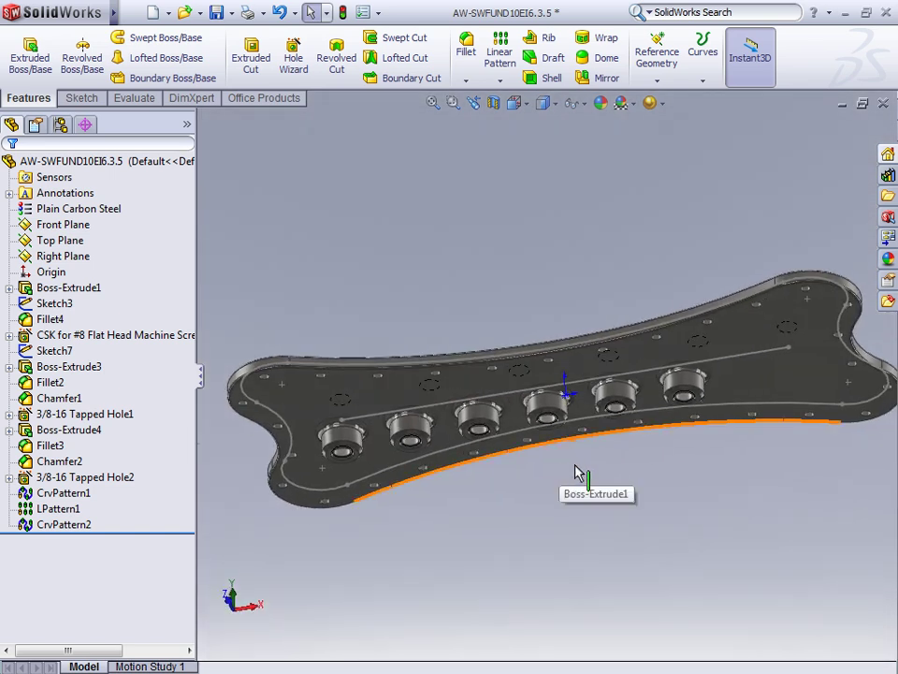